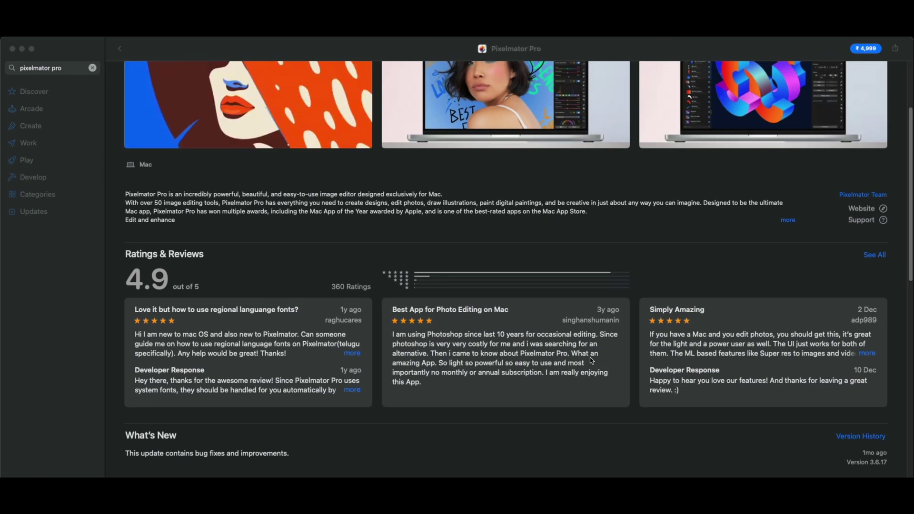
Look through the ratings and reviews on the Pixelmator Pro App Store page
scroll(591, 360, "down", 10)
scroll(506, 269, "down", 1)
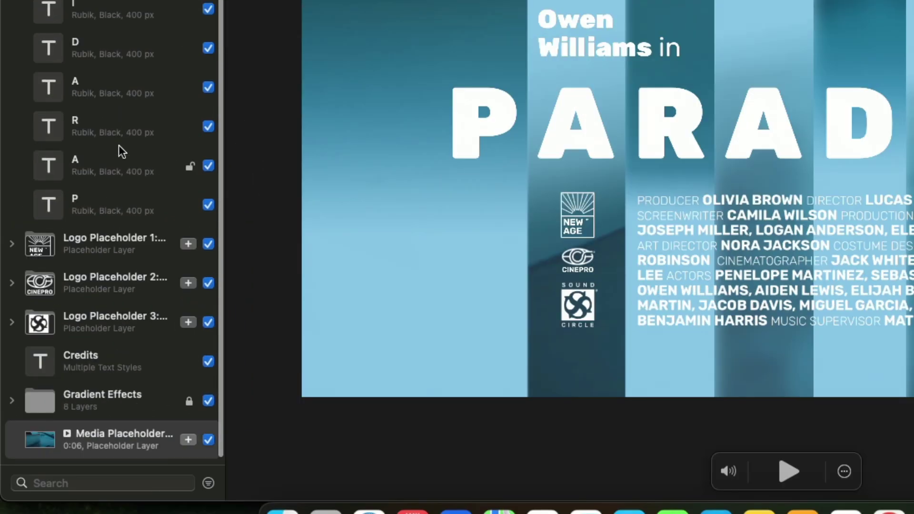
In Pixelmator Pro, look through the movie poster's layer list and check the layer filter options
scroll(118, 145, "up", 1)
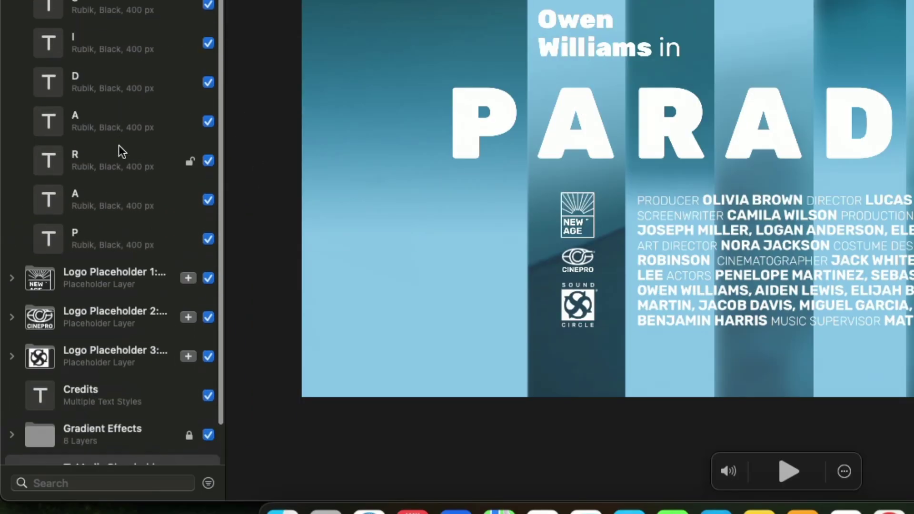
scroll(119, 152, "down", 1)
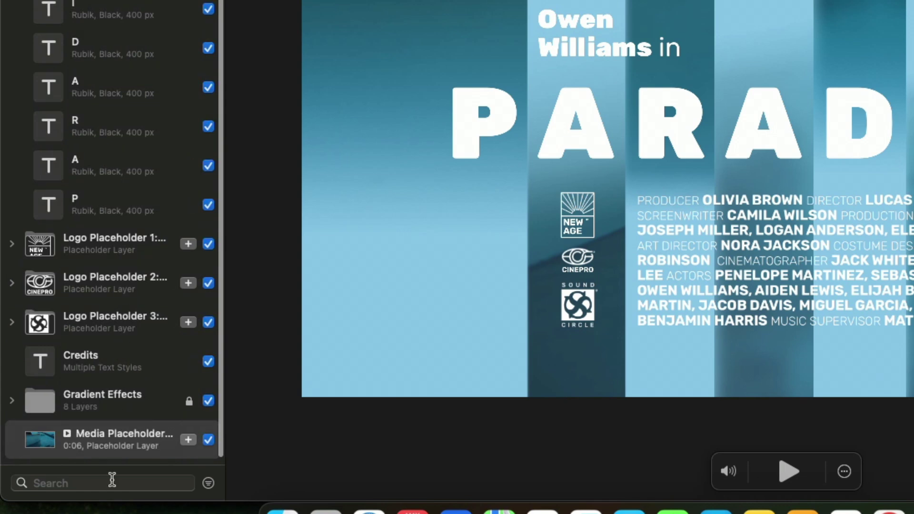
left_click(208, 483)
left_click(208, 483)
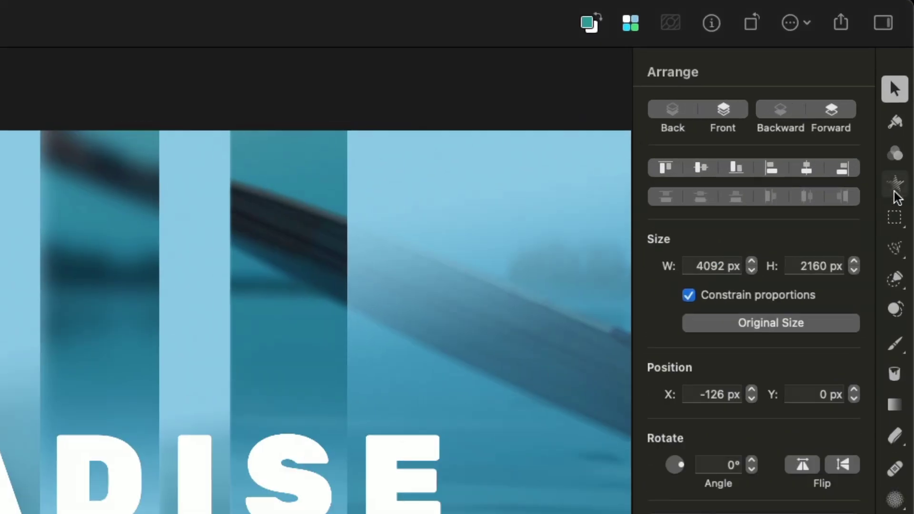
Review the options of the editing tools one by one, from Color Adjustments and Effects through selection, Clone, painting, fill, Erase and Sharpen
left_click(904, 75)
left_click(895, 152)
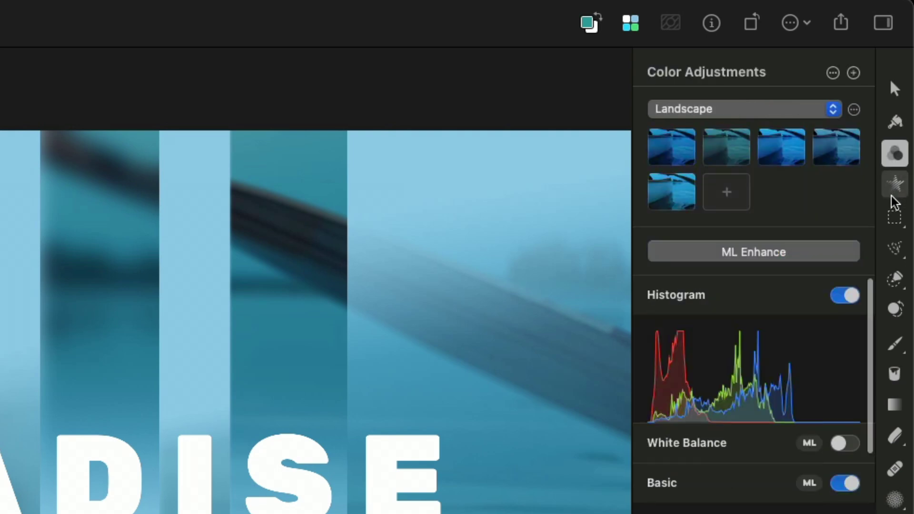
left_click(895, 184)
left_click(895, 217)
left_click(896, 247)
left_click(896, 308)
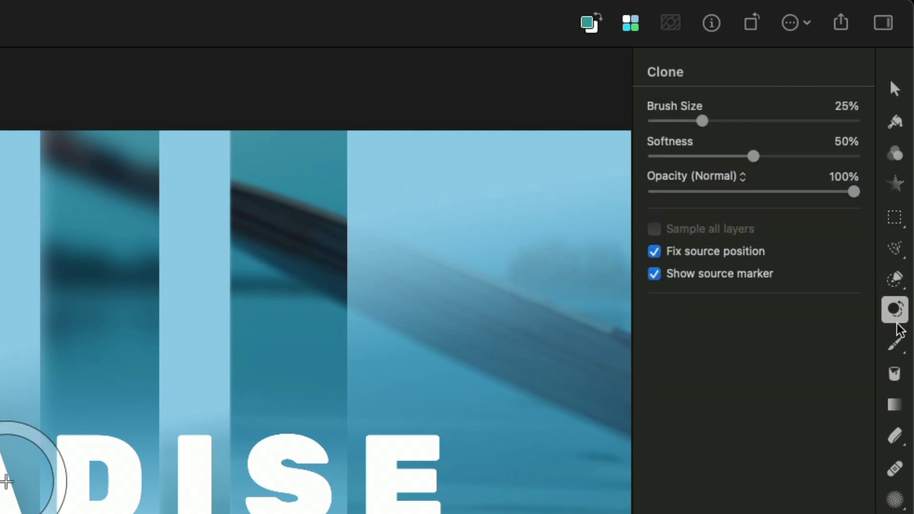
left_click(896, 343)
left_click(896, 375)
left_click(895, 406)
left_click(895, 437)
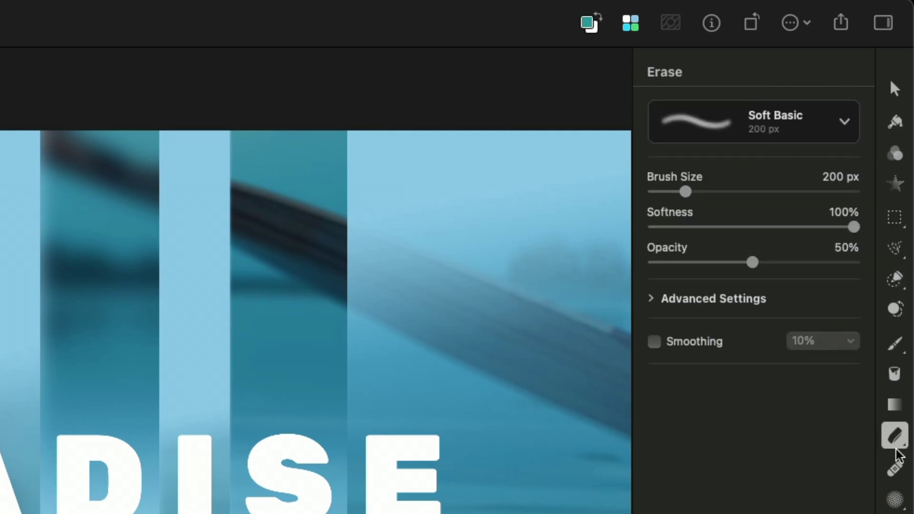
left_click(895, 500)
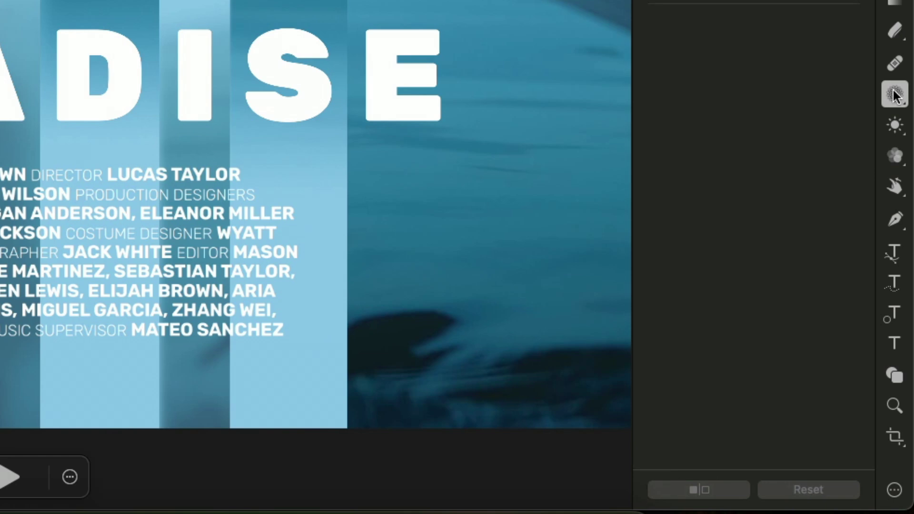
Review the remaining tools' options, from Lighten through the pen, text and shape tools to Zoom and Crop
left_click(895, 125)
left_click(896, 155)
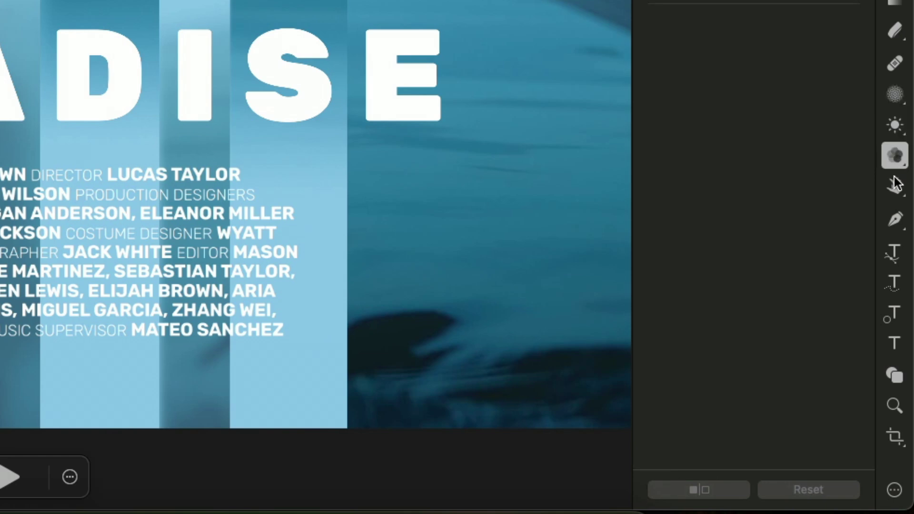
left_click(895, 185)
left_click(896, 219)
left_click(894, 251)
left_click(896, 282)
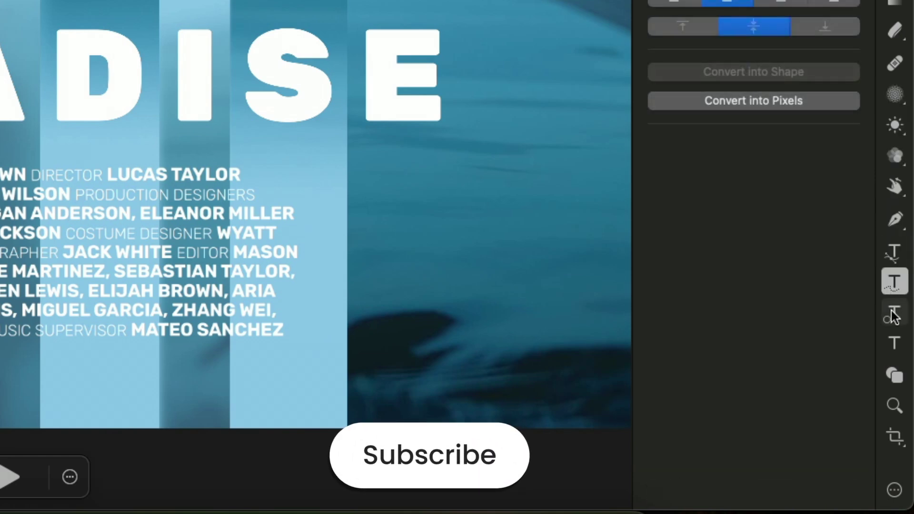
left_click(895, 312)
left_click(896, 339)
left_click(895, 375)
left_click(895, 406)
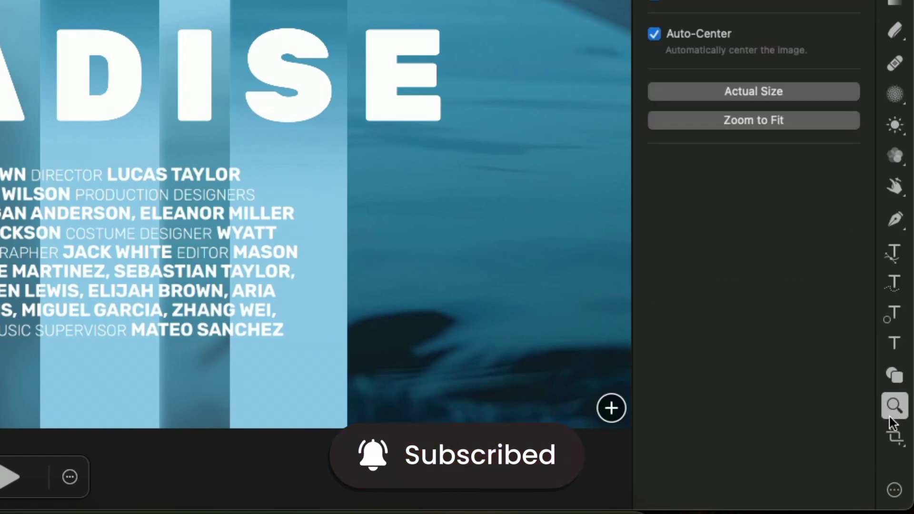
left_click(889, 436)
Open the tool customization dialog and look through the available Basic, Selecting, Painting and Retouching tools
right_click(893, 453)
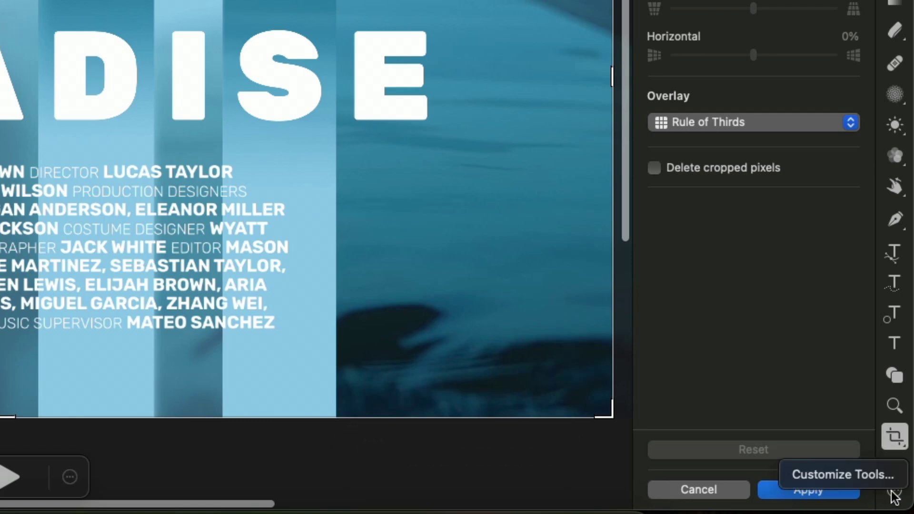
left_click(847, 472)
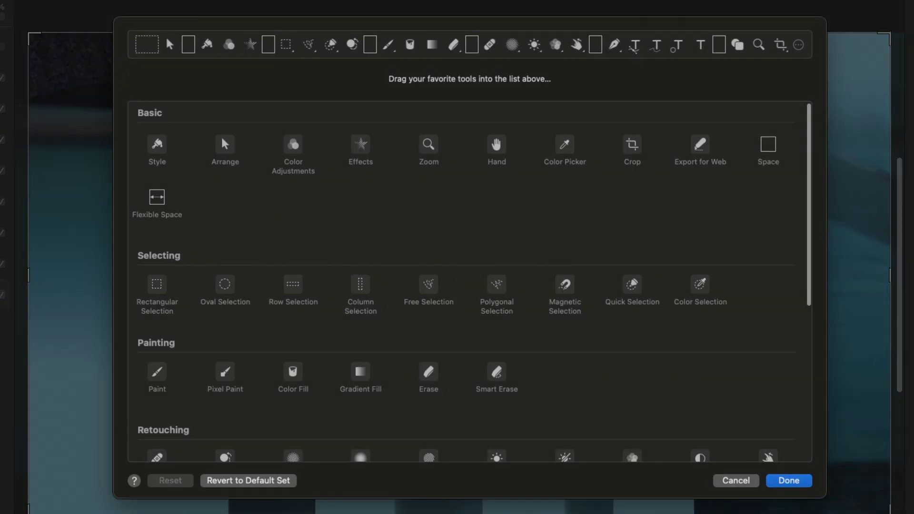
scroll(580, 332, "down", 5)
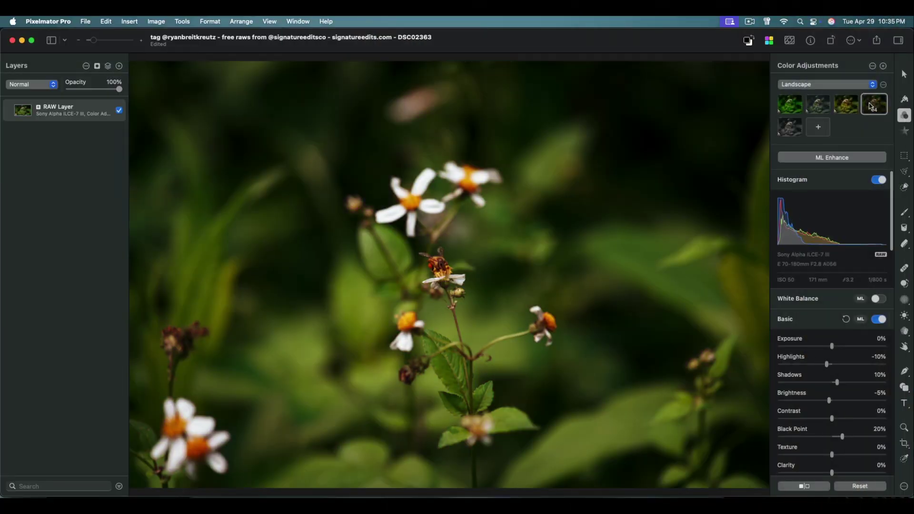
Apply the first Landscape color preset to the RAW flower photo and try ML Enhance on it
left_click(814, 159)
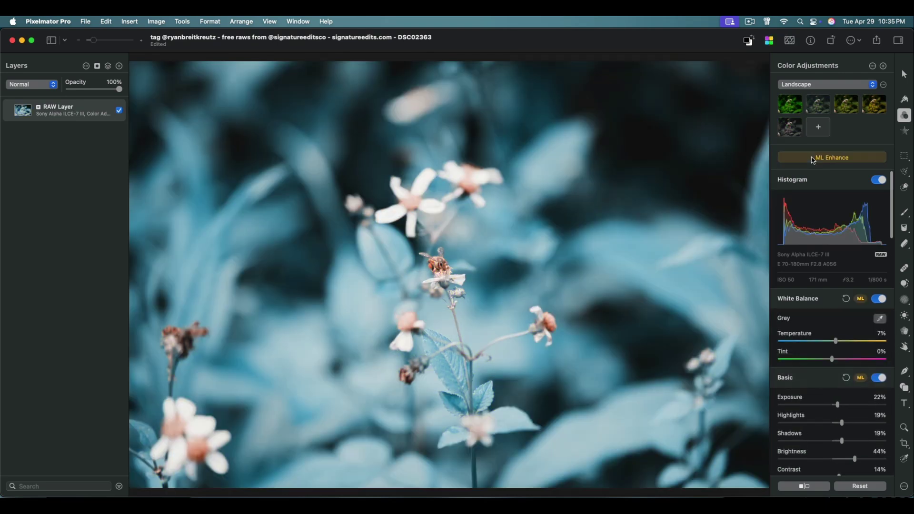
left_click(794, 112)
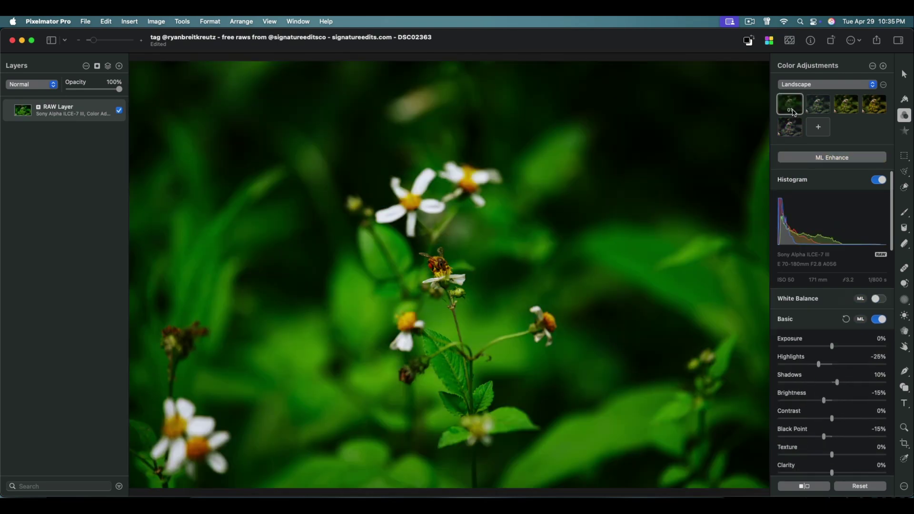
left_click(813, 154)
left_click(813, 158)
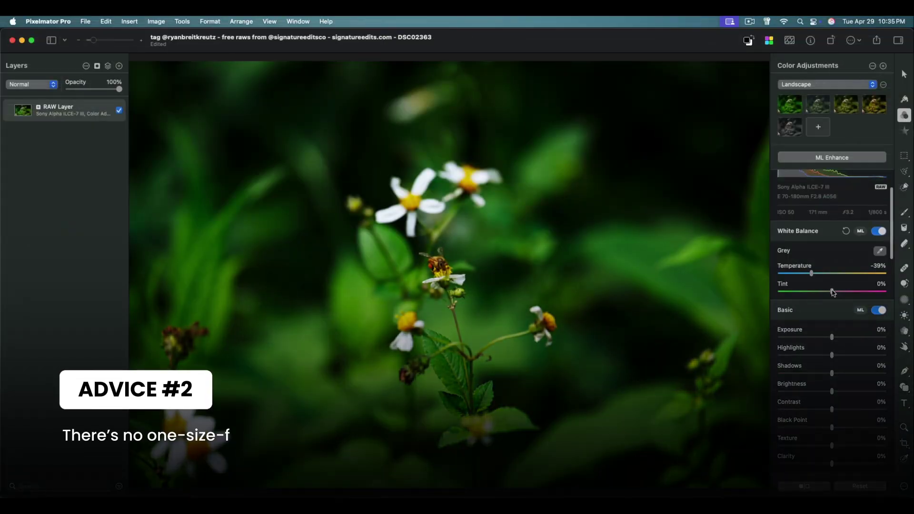
Set the photo's Tint to -21%, Exposure to 21%, Highlights to -12% and Shadows to -5%
left_click_drag(832, 291, 825, 292)
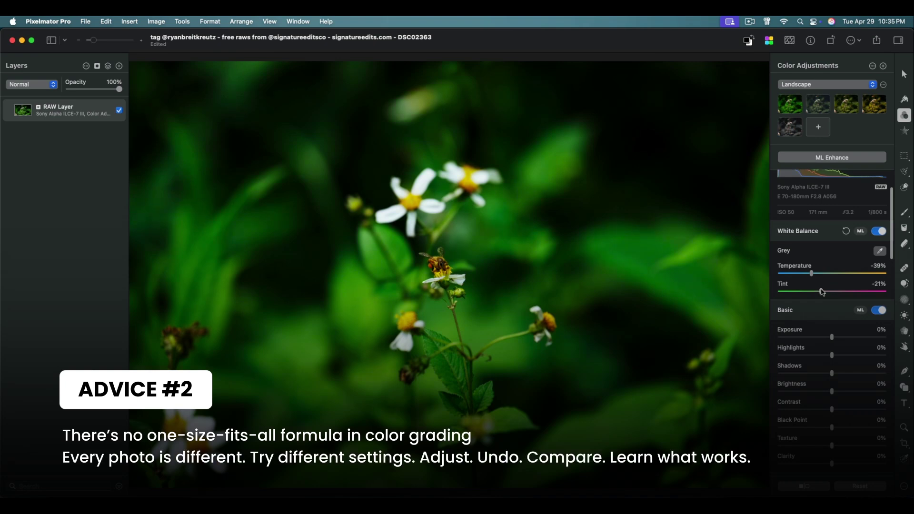
scroll(823, 292, "down", 5)
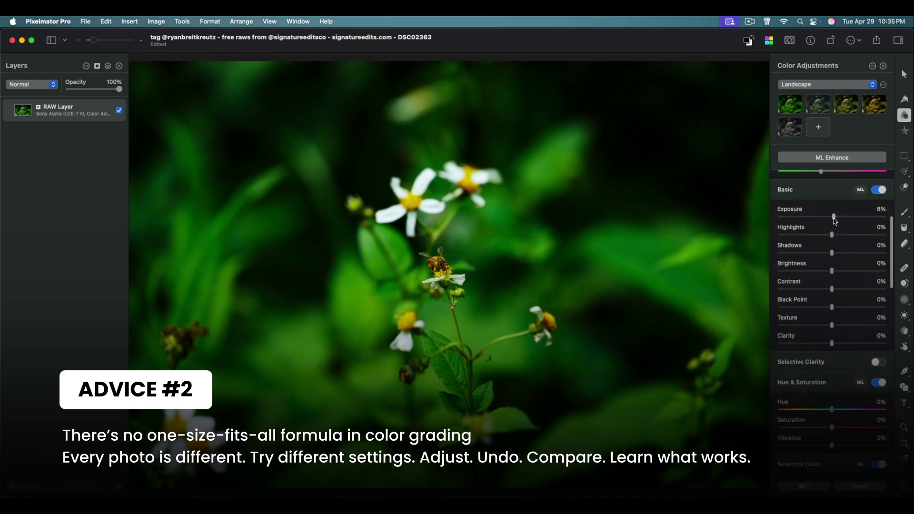
left_click_drag(837, 218, 838, 217)
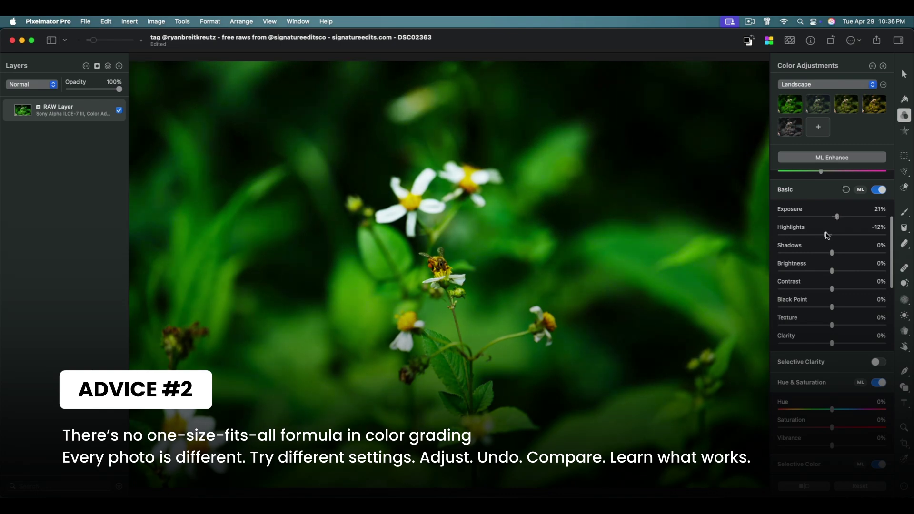
left_click_drag(834, 253, 831, 252)
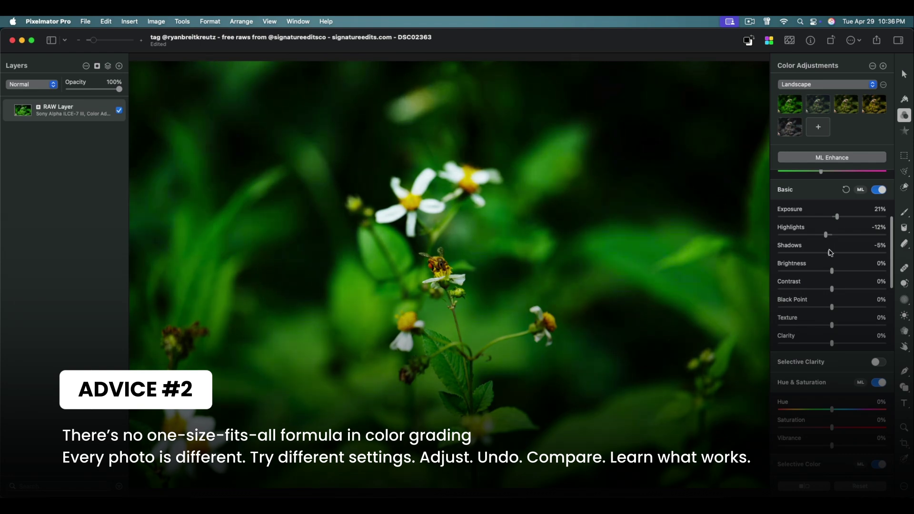
Shape the RGB curve with added points in the shadows and highlights, and lower the white endpoint to in 253, out 248
scroll(832, 251, "down", 1)
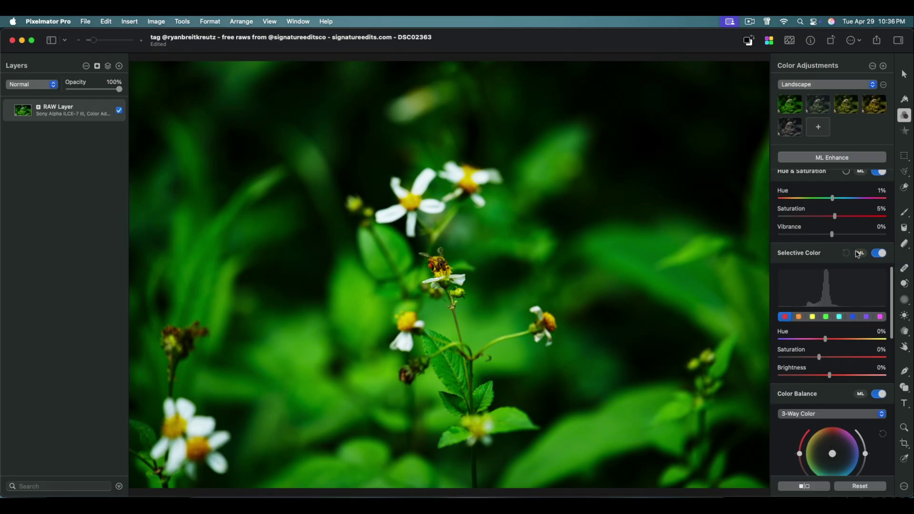
scroll(857, 254, "down", 10)
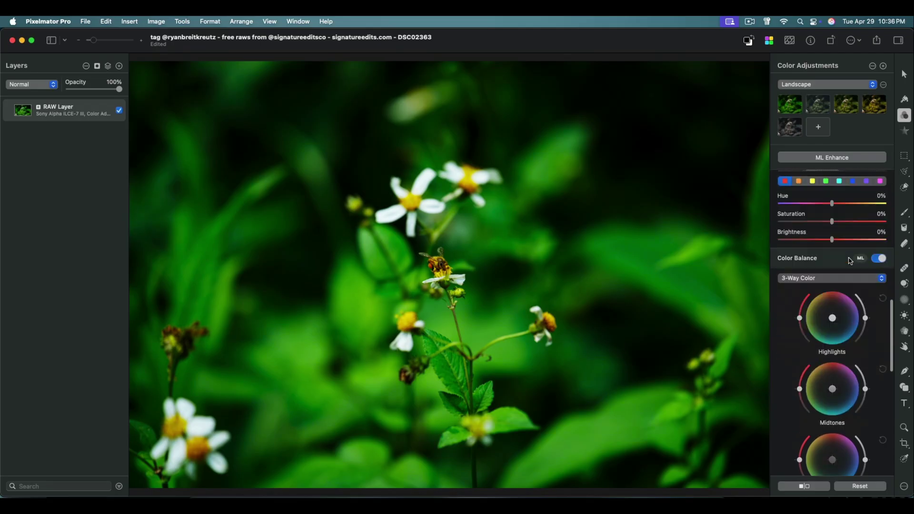
scroll(851, 261, "down", 4)
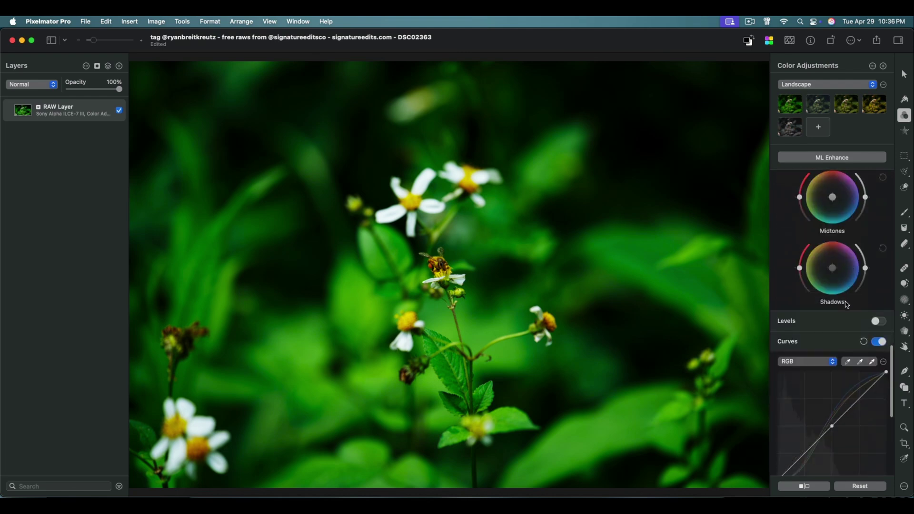
scroll(843, 305, "down", 2)
scroll(843, 307, "down", 1)
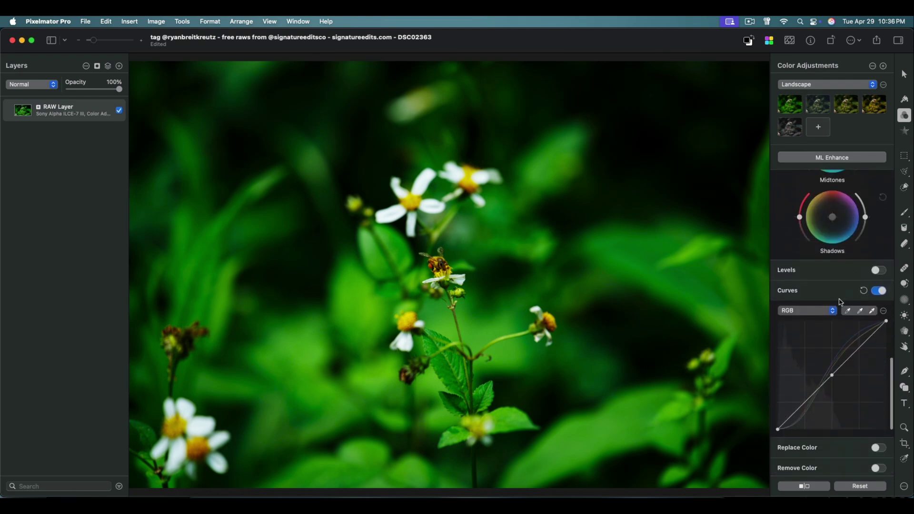
left_click(806, 405)
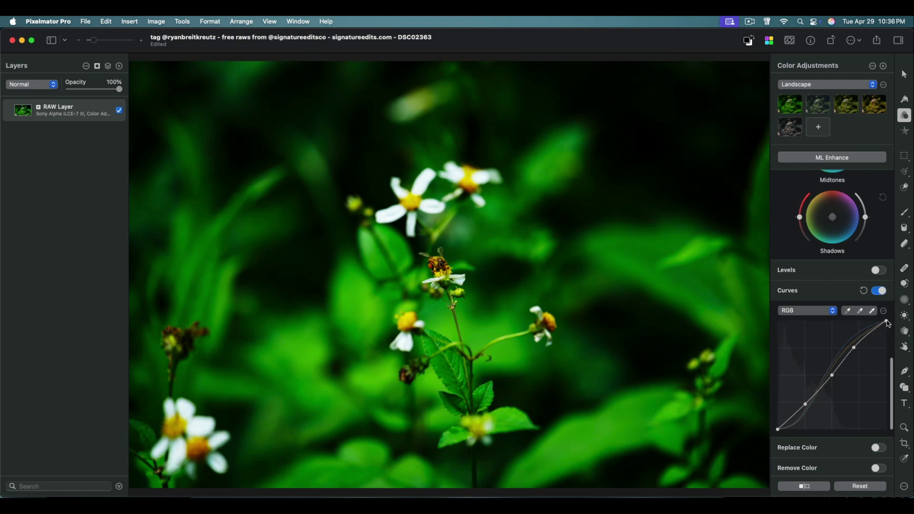
mouse_move(888, 325)
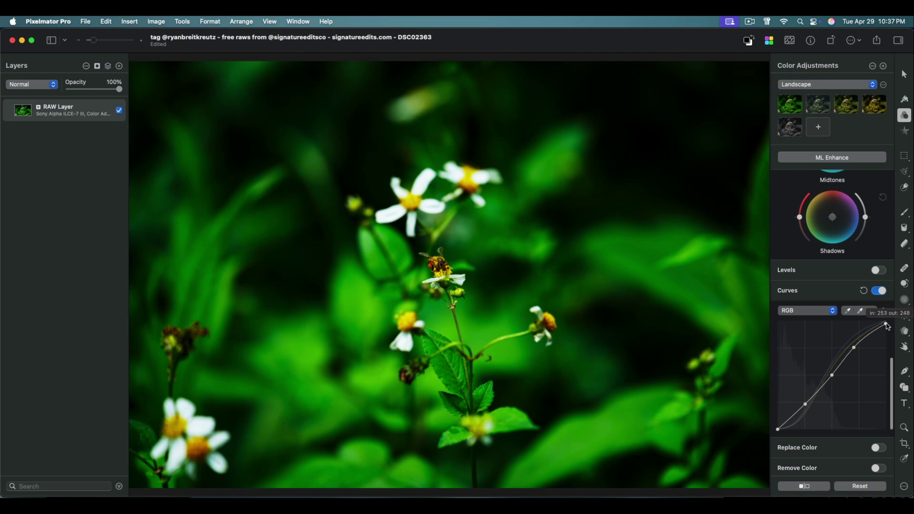
Look through the color adjustments below Curves, from Replace Color to Grain, and view the Repair tool's options
scroll(866, 334, "down", 5)
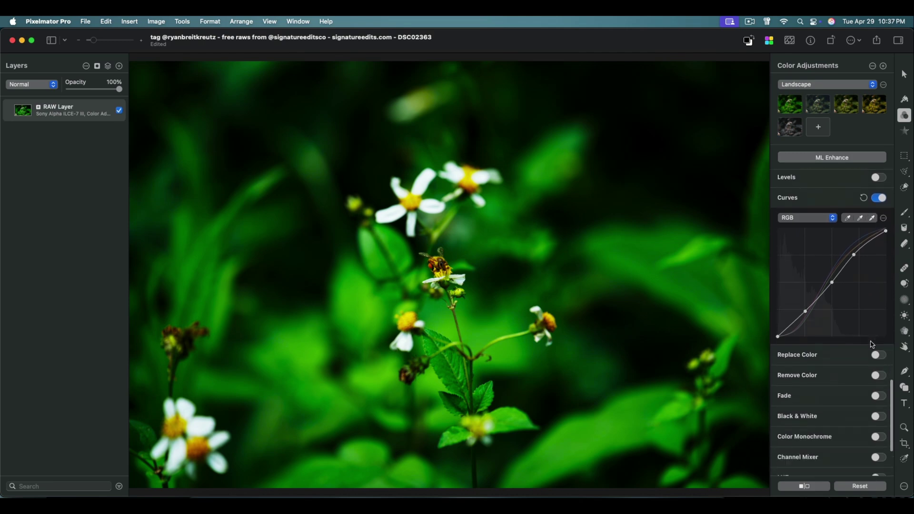
scroll(844, 299, "down", 1)
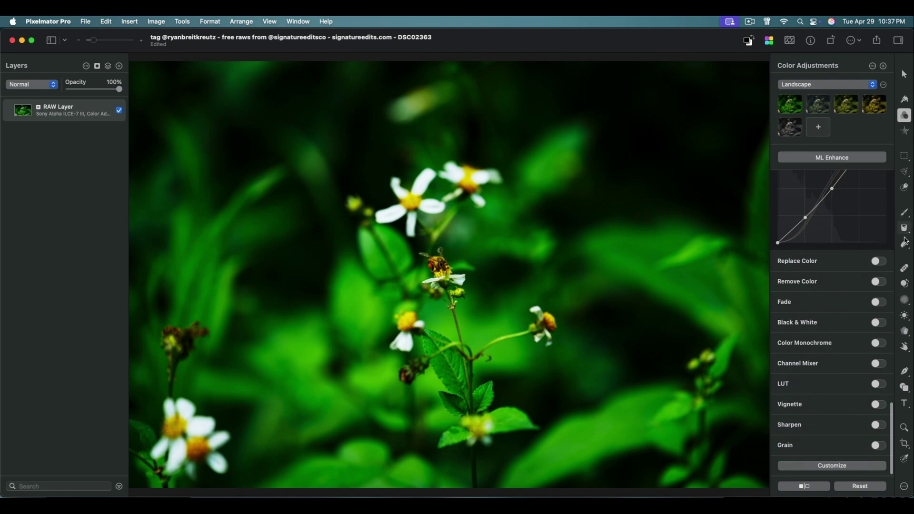
left_click(904, 270)
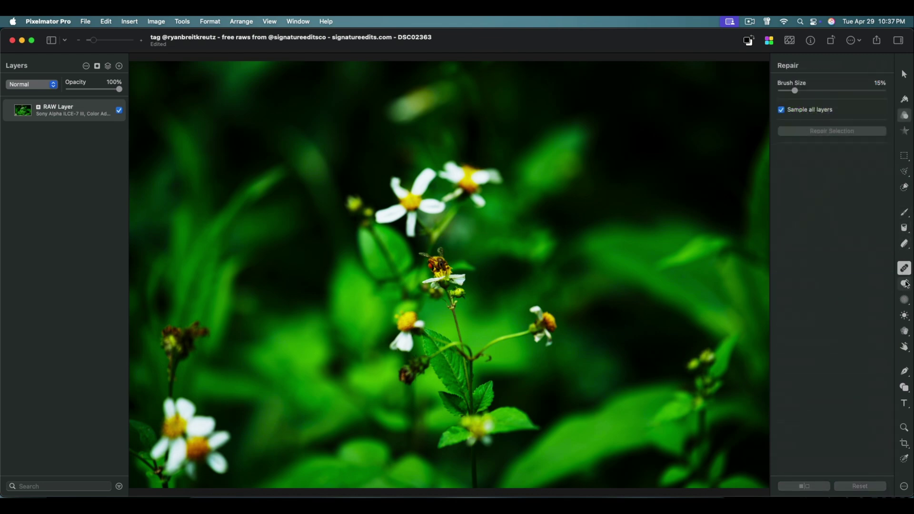
Sharpen the bee, its flower and the stem and leaves below with the Sharpen brush at 22% size and 56% strength
left_click(904, 300)
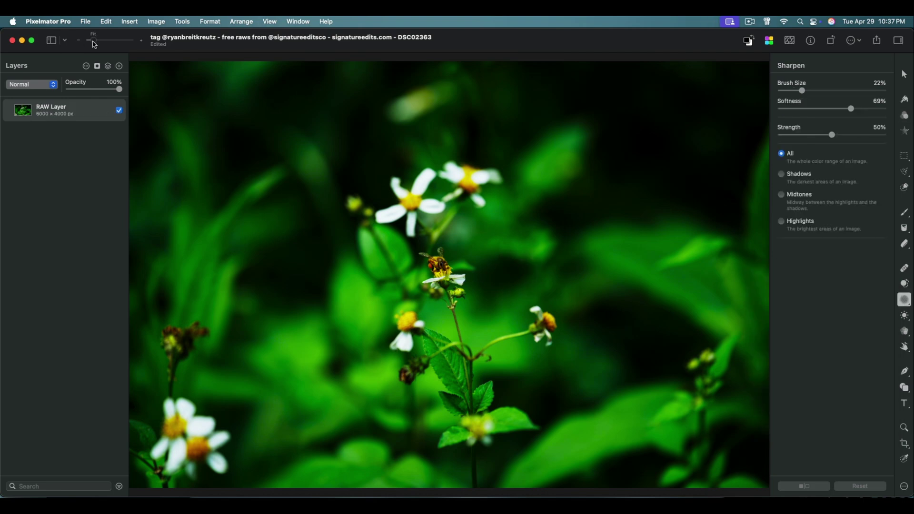
left_click_drag(95, 44, 113, 44)
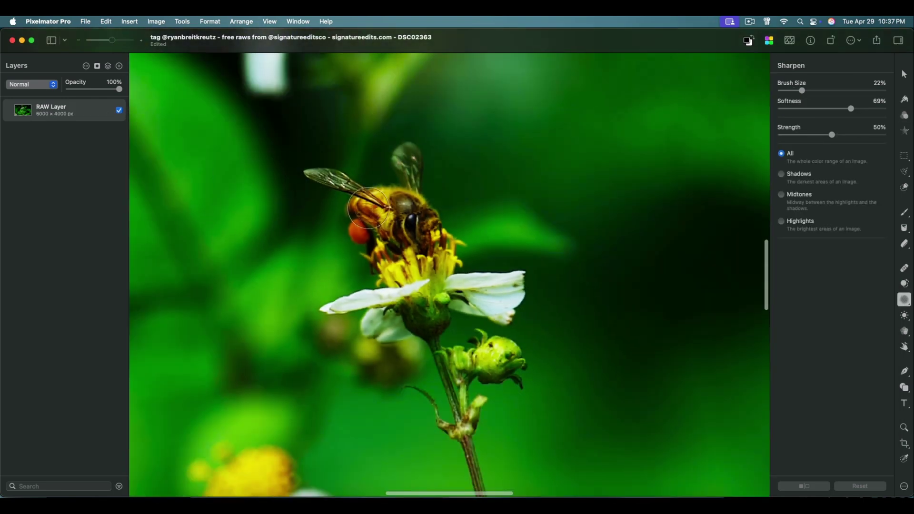
left_click_drag(357, 231, 384, 281)
mouse_move(411, 327)
left_mouse_down()
mouse_move(407, 233)
mouse_move(419, 221)
mouse_move(405, 149)
mouse_move(429, 278)
mouse_move(514, 301)
mouse_move(432, 327)
mouse_move(445, 396)
mouse_move(466, 403)
mouse_move(467, 415)
mouse_move(519, 378)
left_mouse_up()
scroll(430, 302, "up", 7)
scroll(470, 236, "down", 10)
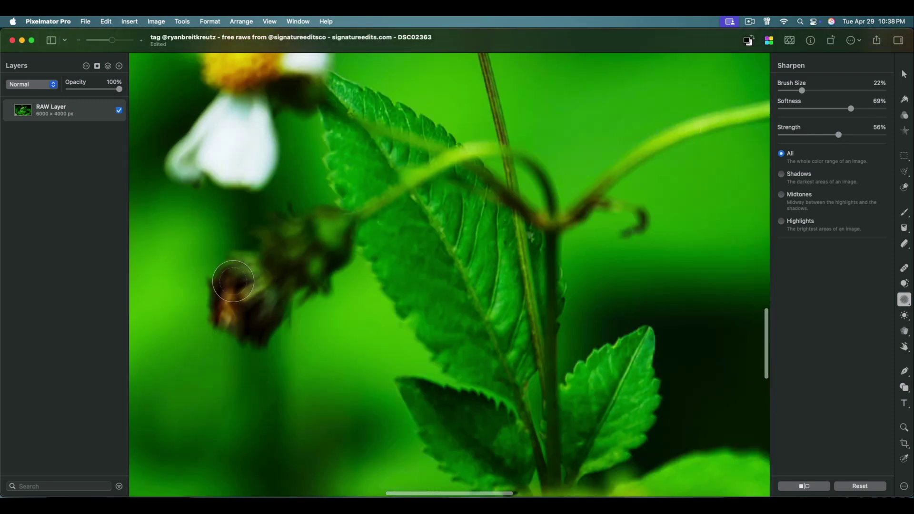
left_click_drag(113, 40, 94, 44)
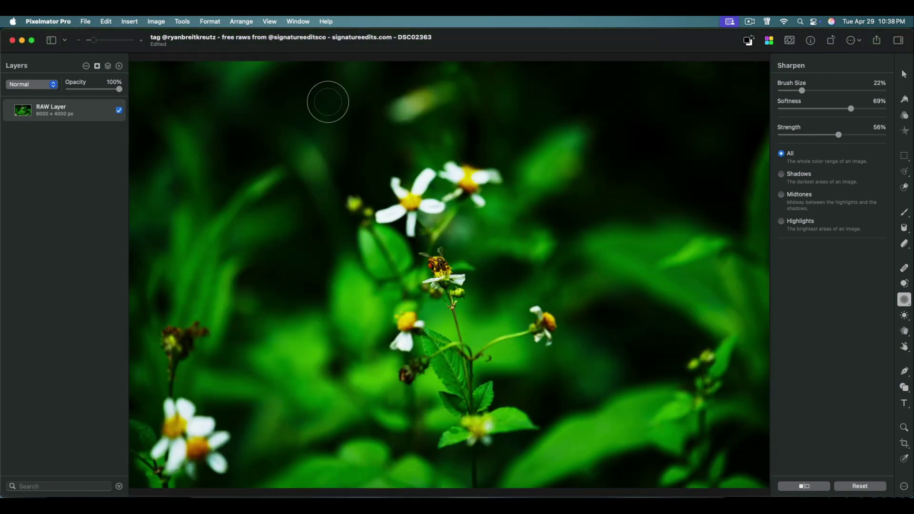
Lighten the blurred background beside the white flowers with the Lighten brush at 25% size and 50% strength
left_click(904, 315)
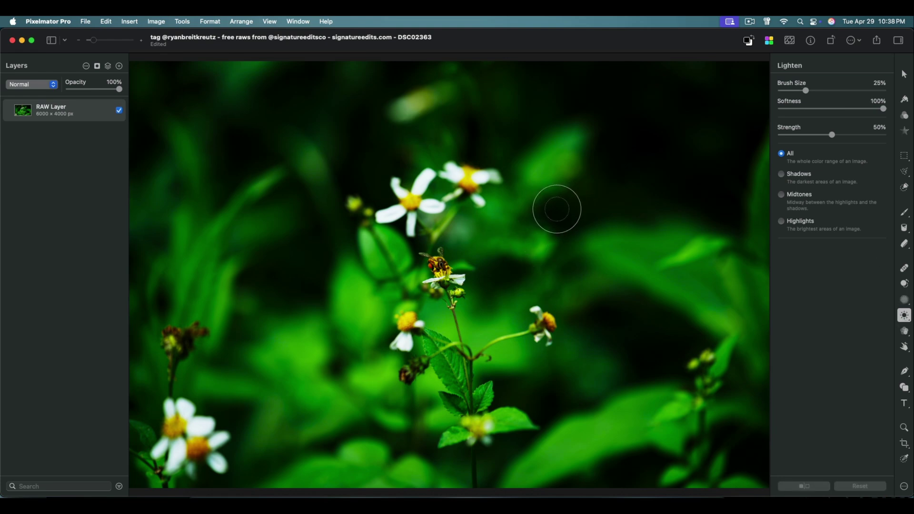
left_click_drag(557, 206, 543, 220)
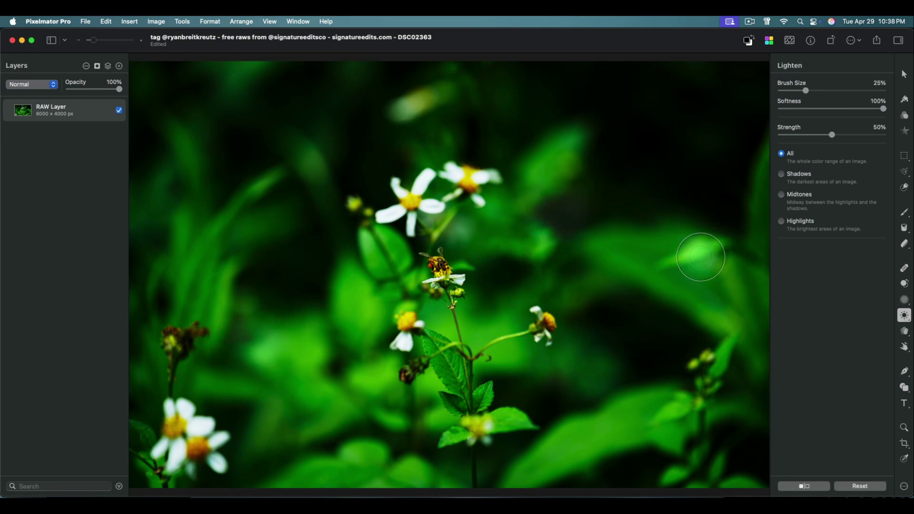
left_click(905, 332)
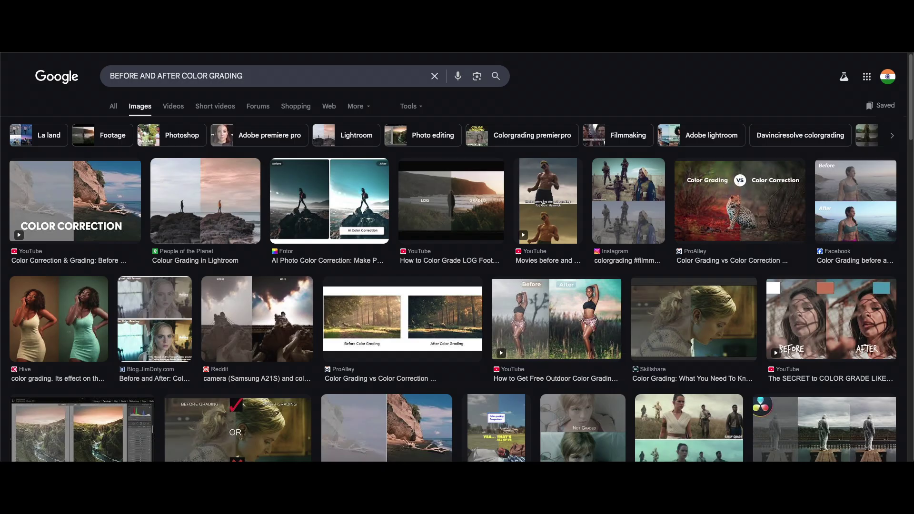
Switch to Google Images and look through the results for BEFORE AND AFTER COLOR GRADING
scroll(379, 293, "down", 10)
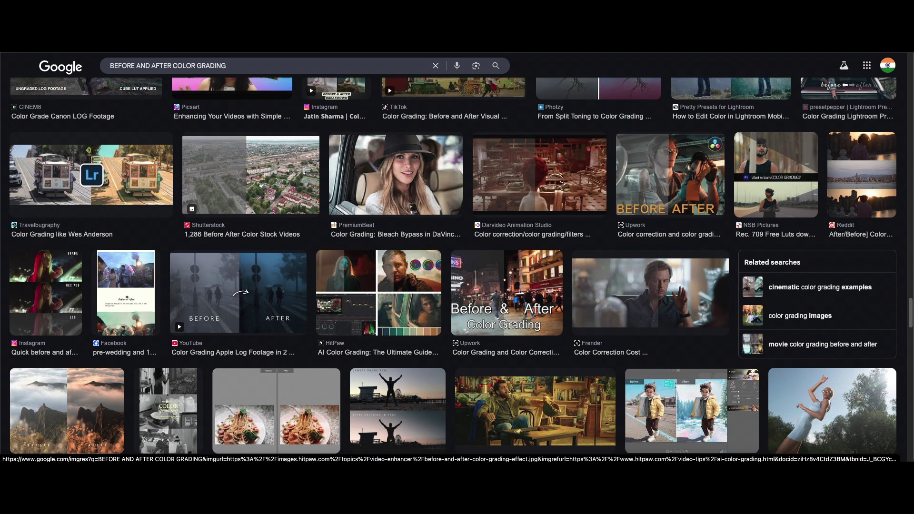